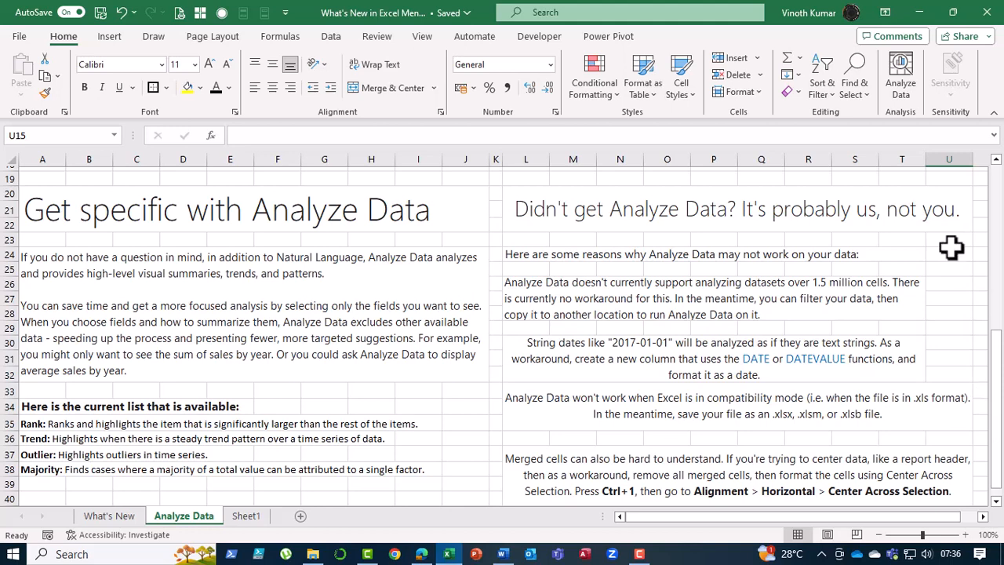
Make the "Didn't get Analyze Data? It's probably us, not you." heading bold with a font size of 20.
click(769, 218)
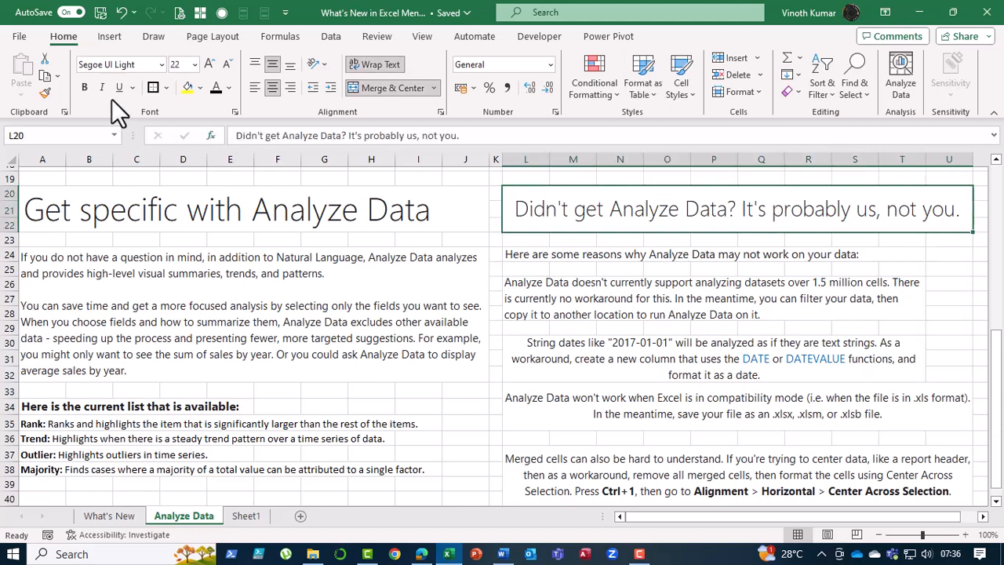
click(83, 86)
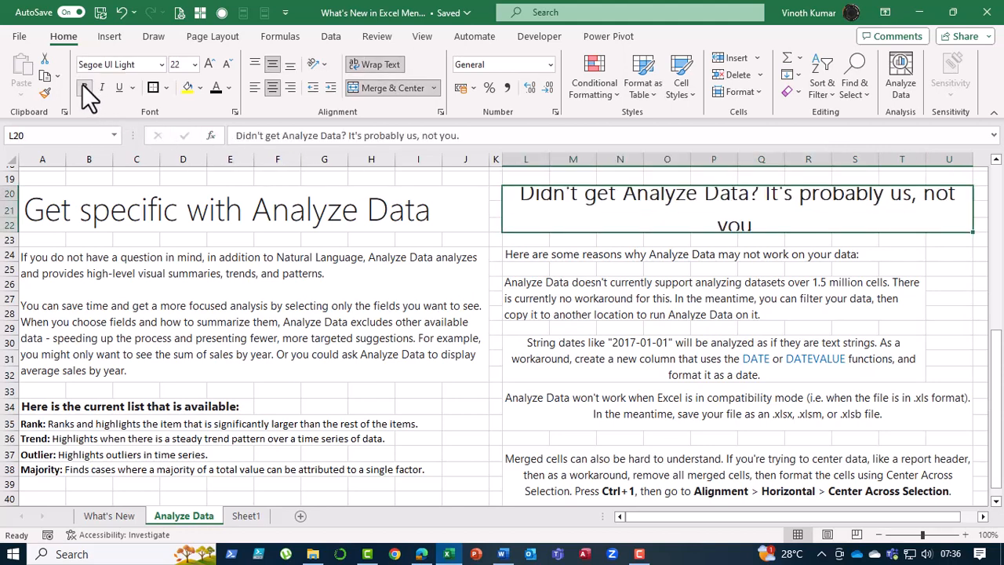
click(226, 63)
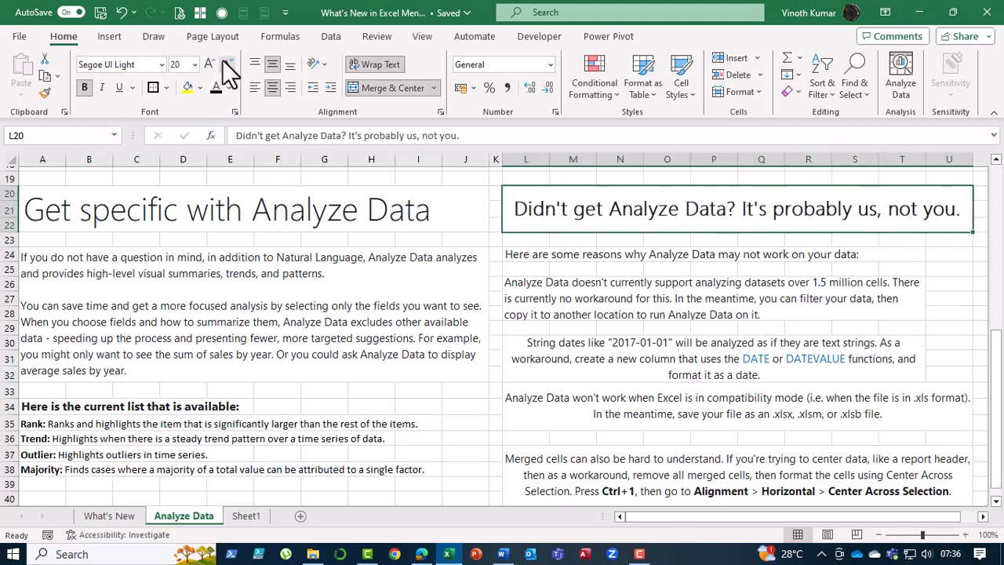
Make the line "Here are some reasons why Analyze Data may not work on your data:" bold with a yellow fill.
click(523, 257)
click(85, 87)
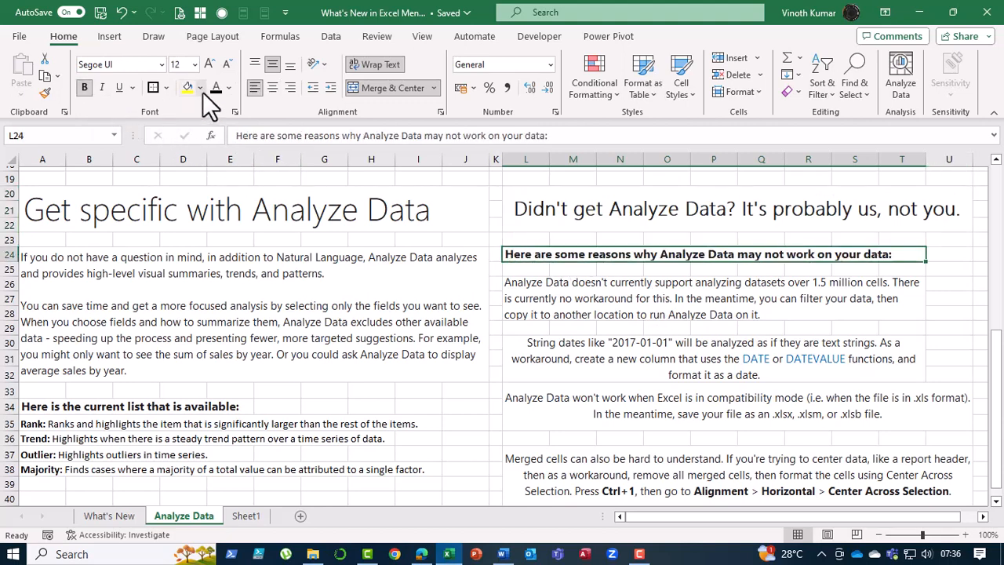
click(187, 86)
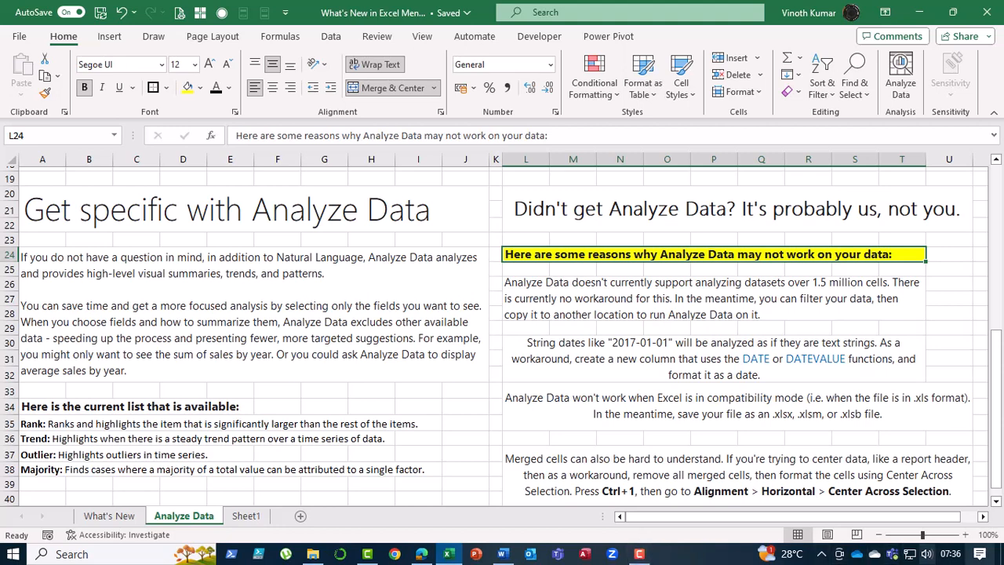
Left-align the two paragraphs about string dates and about compatibility mode.
click(796, 458)
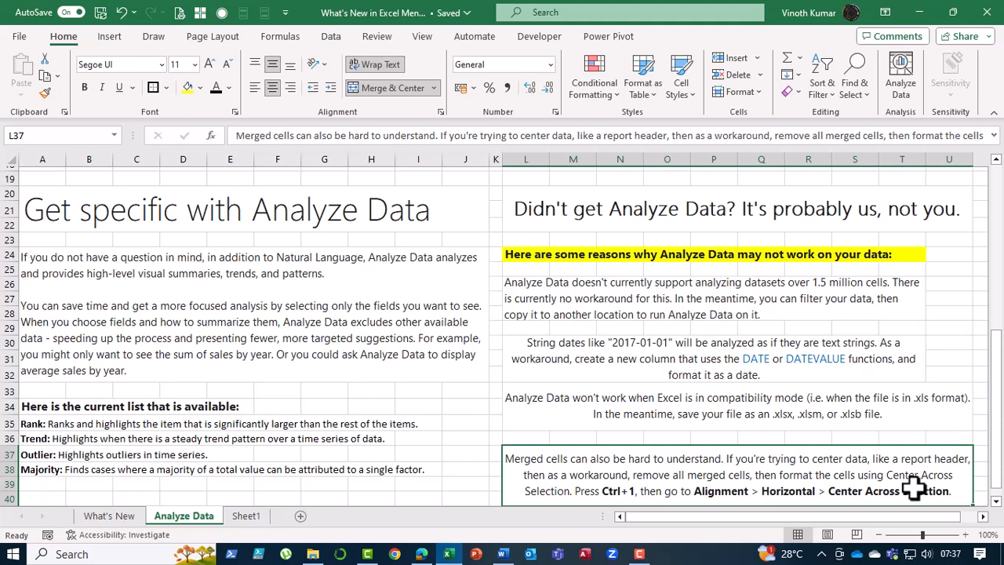
drag(619, 353, 618, 403)
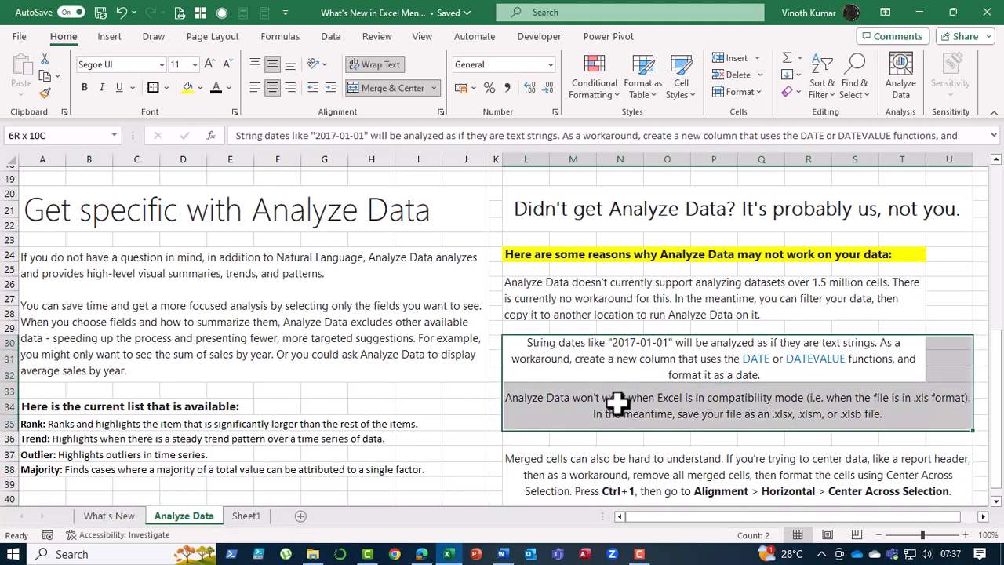
click(256, 87)
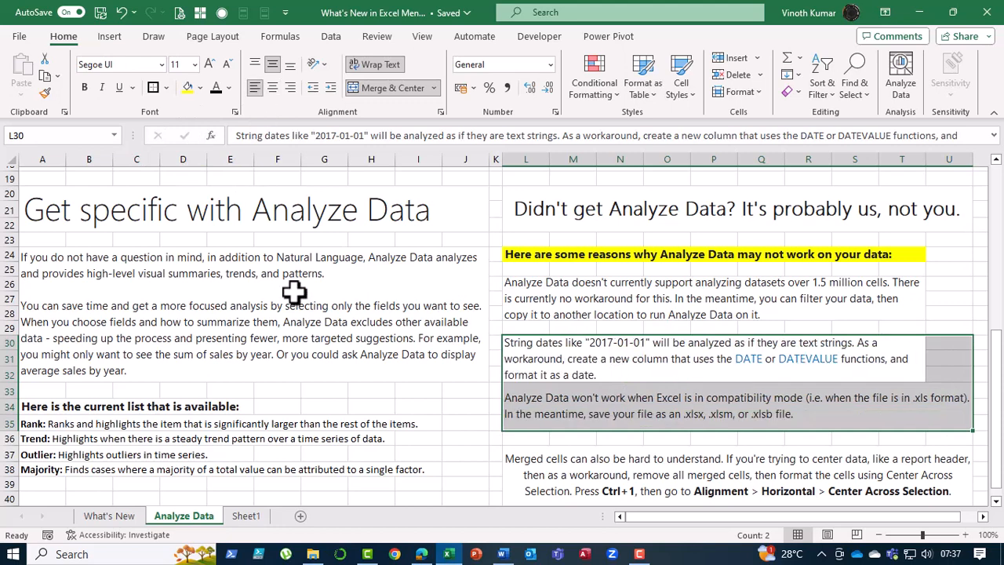
Select the list of available insight types in A34:I38 and review the start of the Analyze Data sheet.
click(430, 424)
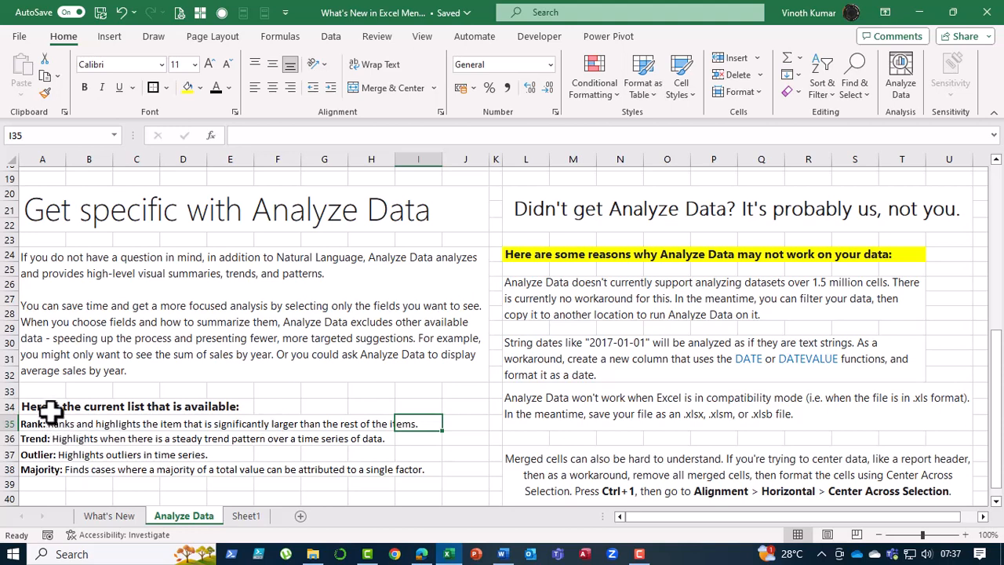
drag(50, 408, 430, 473)
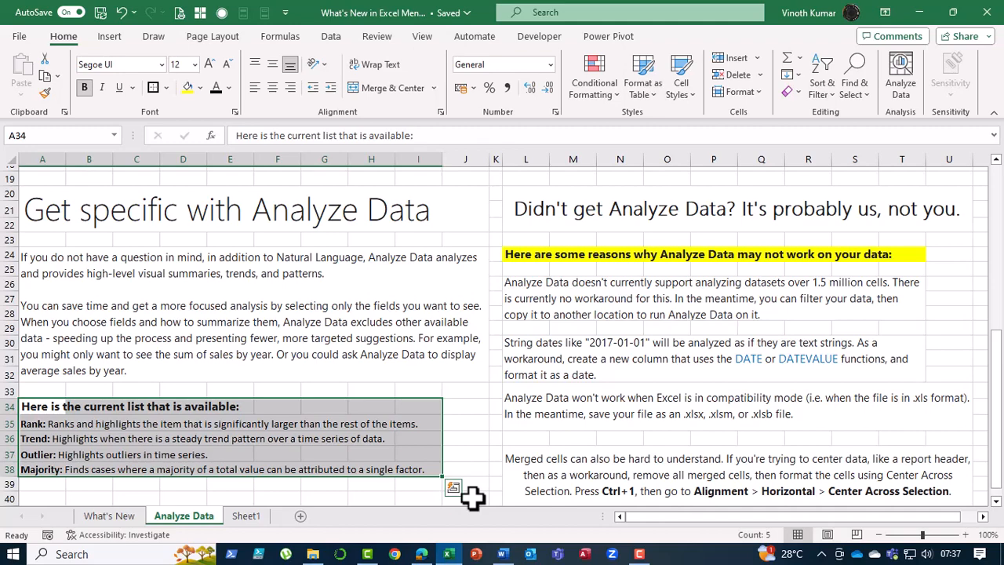
scroll(426, 407, up, 6)
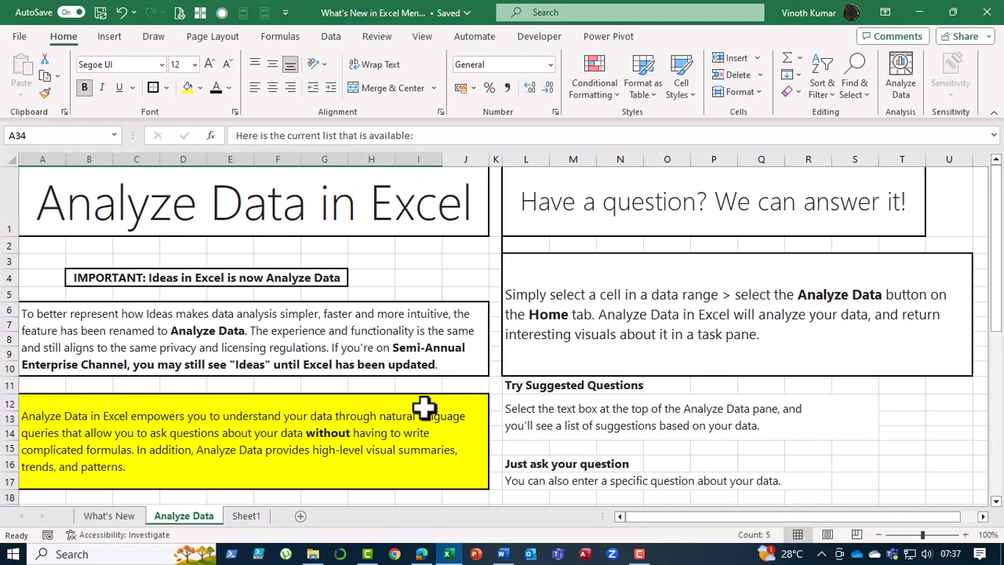
Switch to Sheet1, select the Invoice header cell and review the sales table down to its last row.
click(245, 516)
click(483, 454)
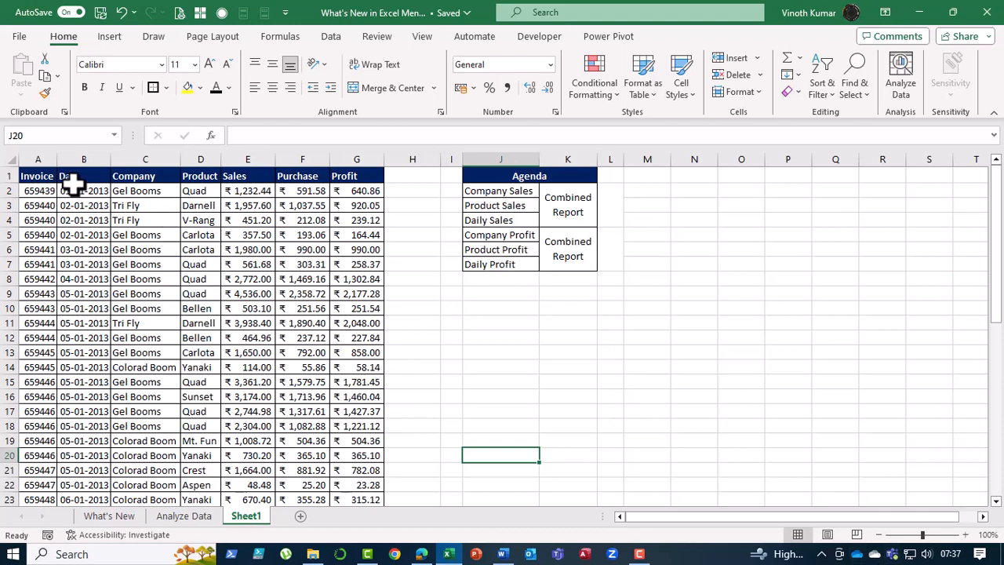
click(43, 176)
scroll(274, 385, down, 6)
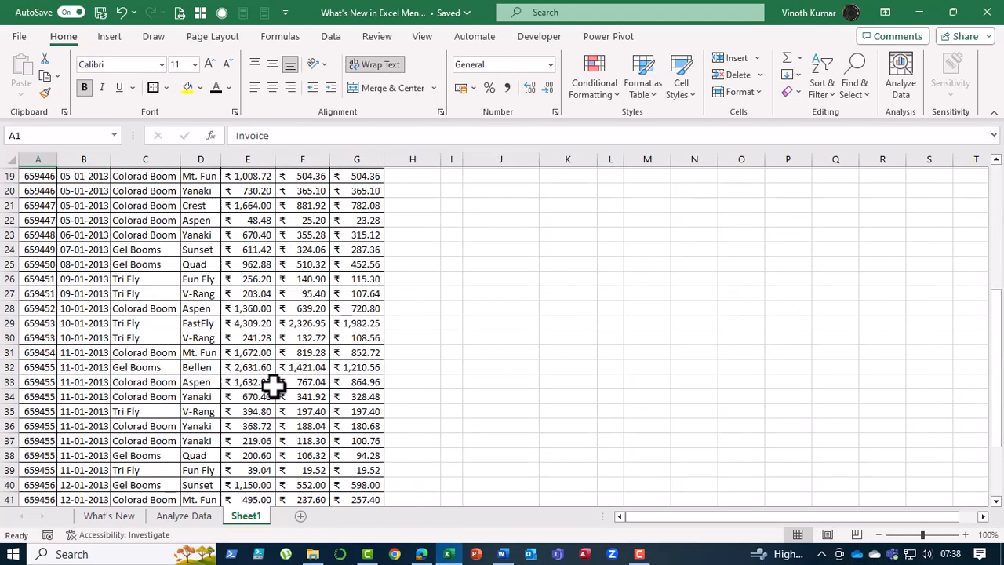
scroll(274, 385, down, 4)
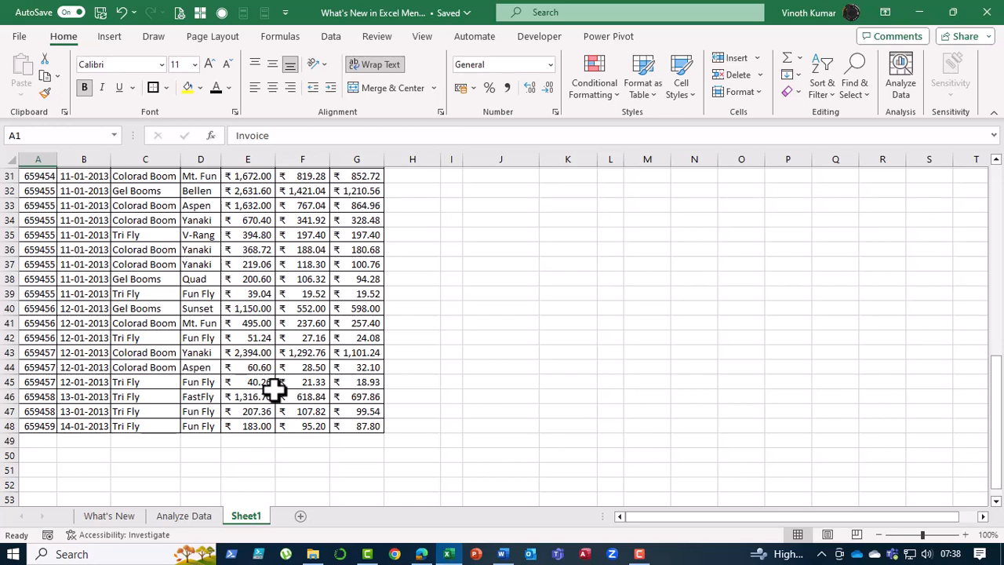
scroll(274, 385, up, 10)
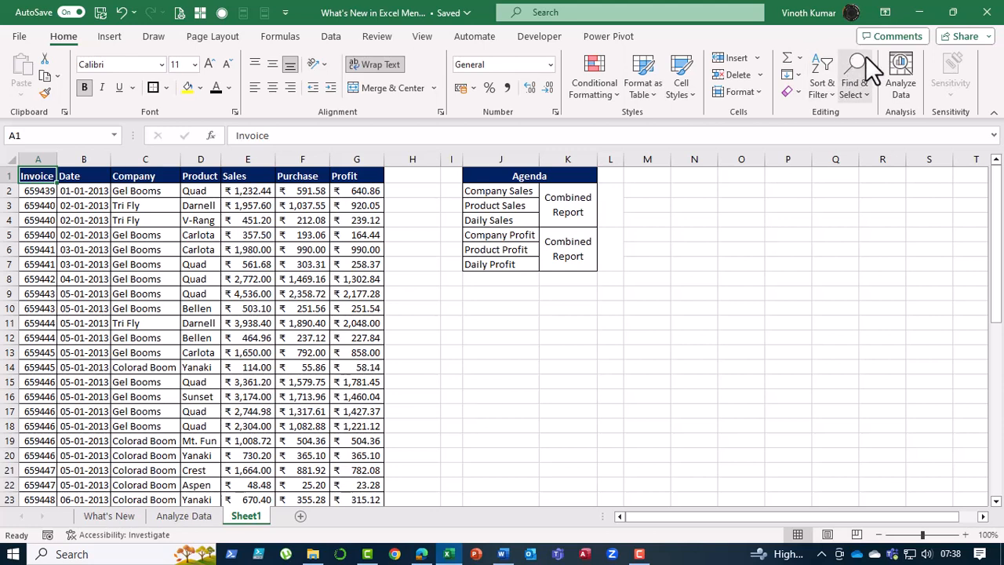
Run Analyze Data on the sales table and look through the suggested questions and insights.
click(900, 74)
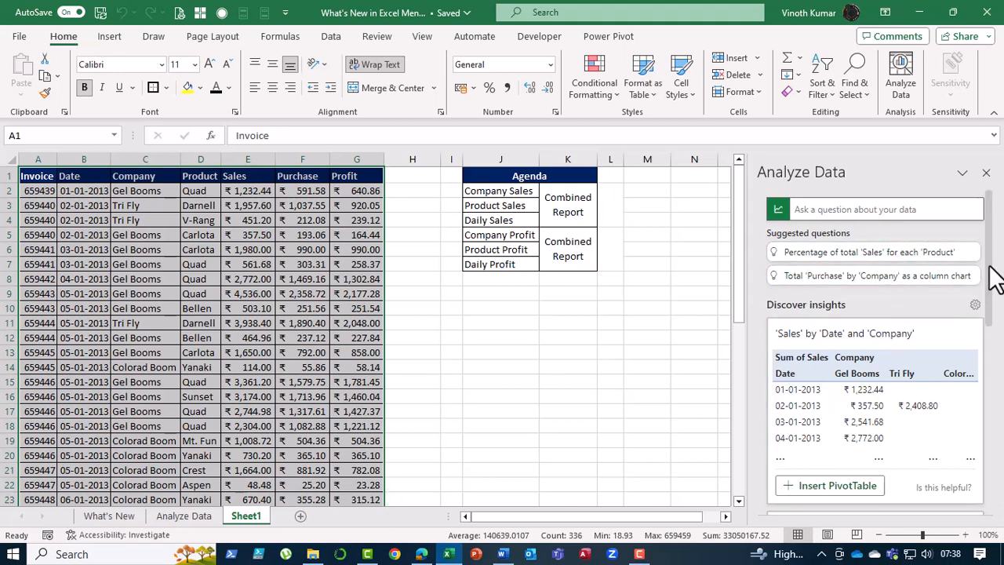
scroll(993, 280, down, 2)
drag(987, 289, 986, 276)
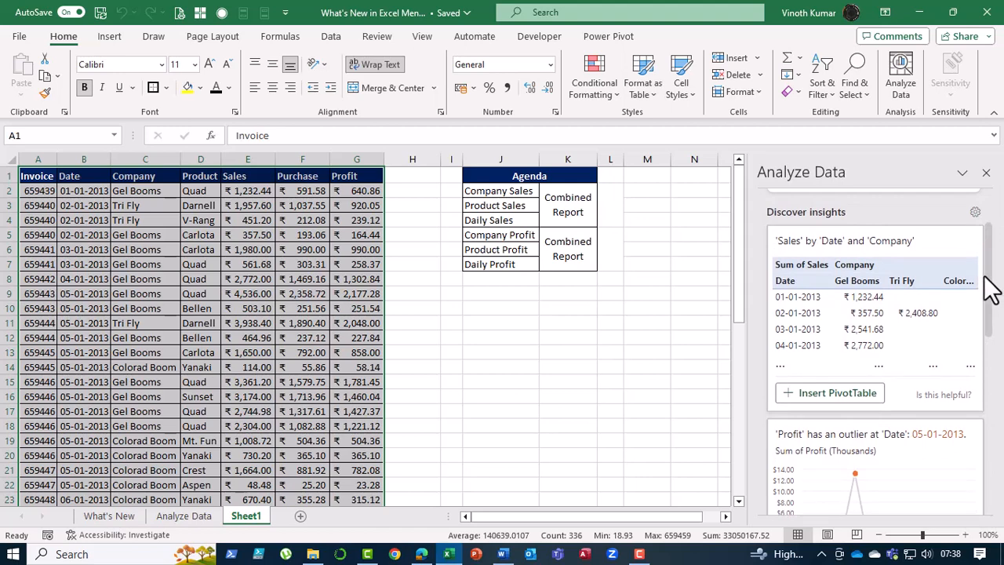
scroll(991, 288, down, 1)
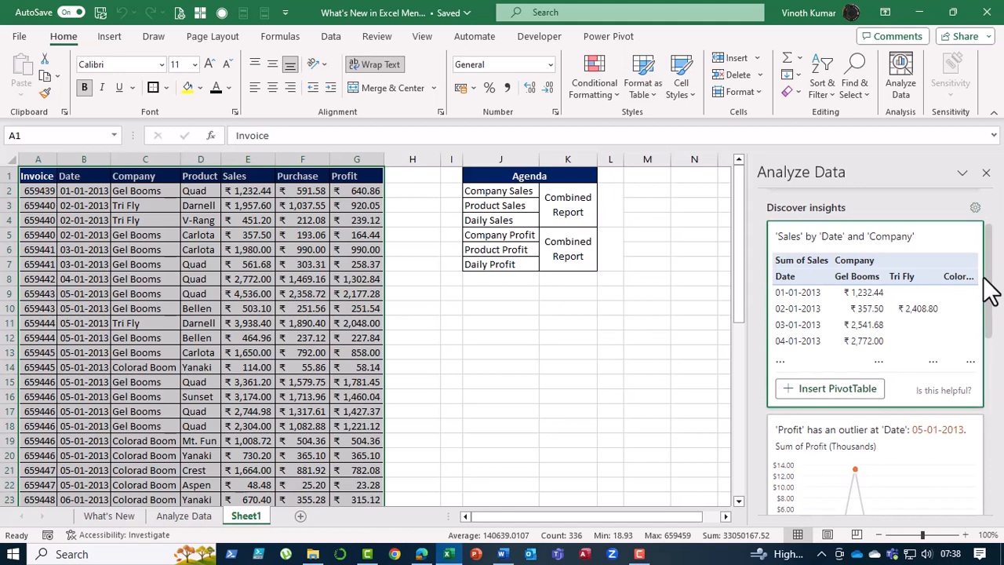
scroll(987, 236, up, 3)
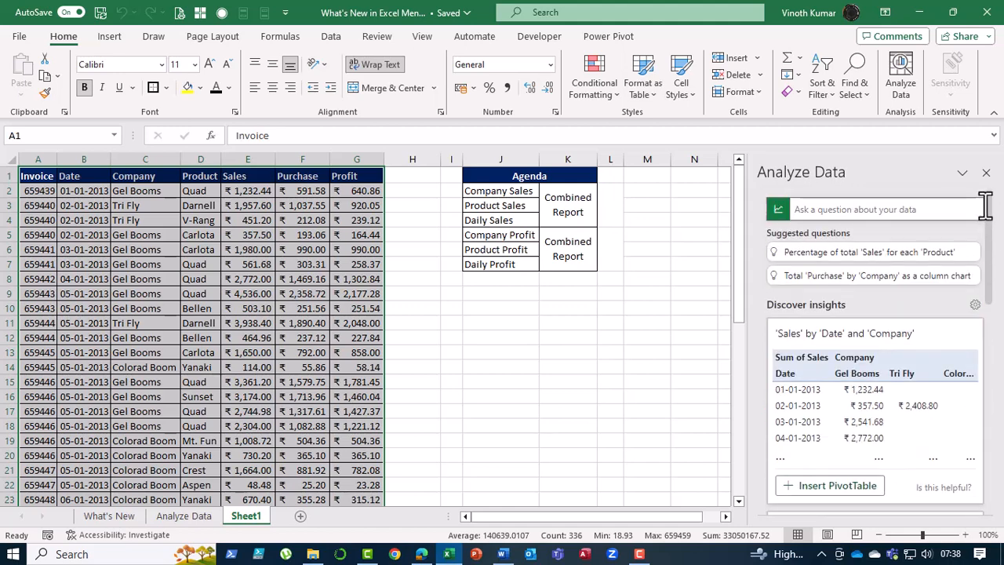
Ask Analyze Data for "Company Sales".
click(852, 209)
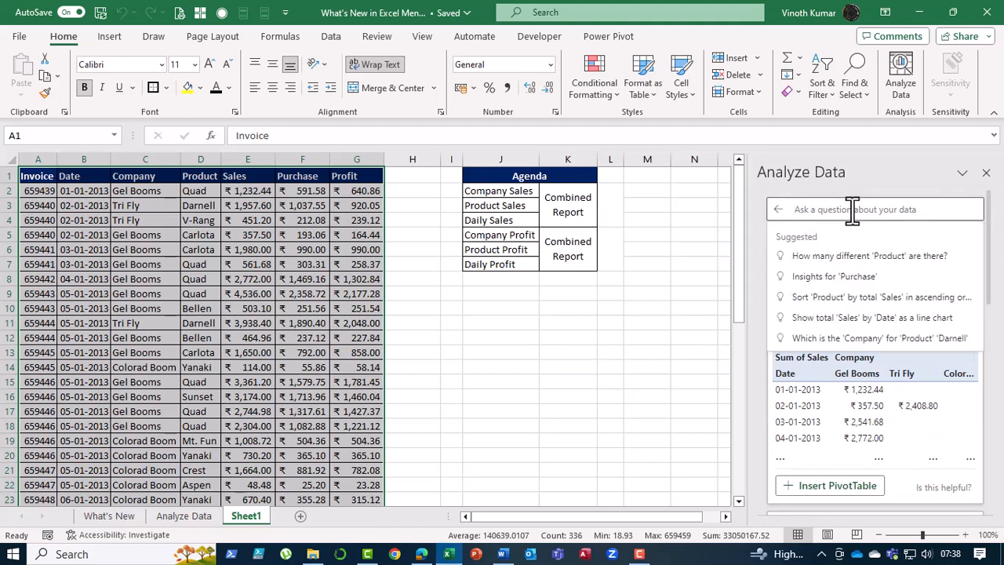
text(Compan)
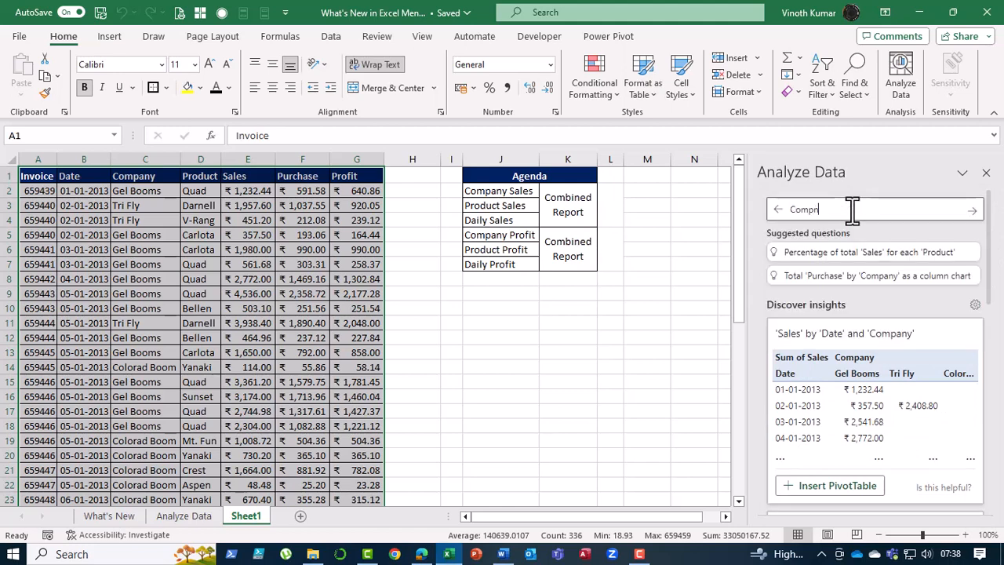
text(y Sales)
key(Return)
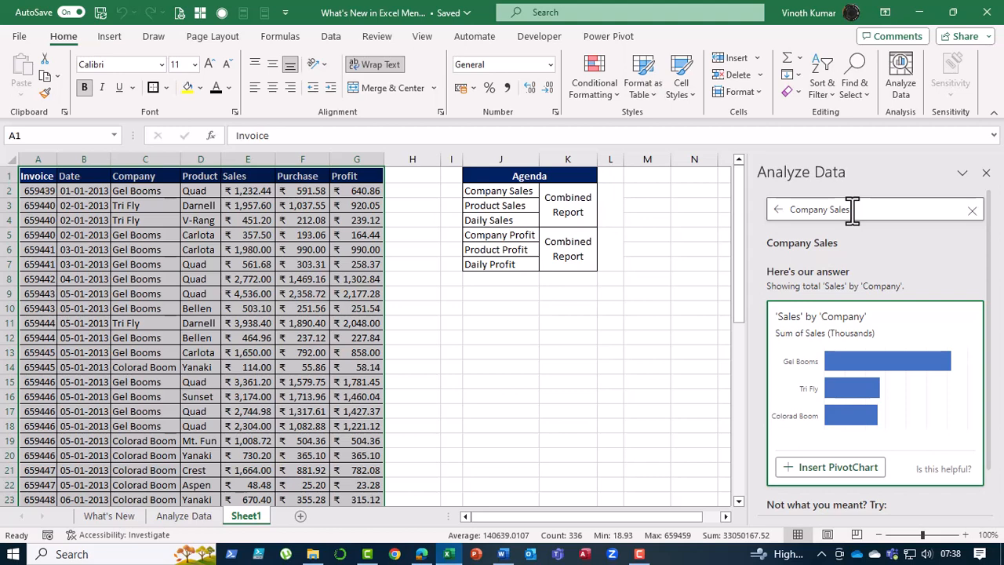
Replace the Analyze Data question with "Product Sales" and submit it.
click(852, 209)
key(ctrl+a)
key(BackSpace)
text(P)
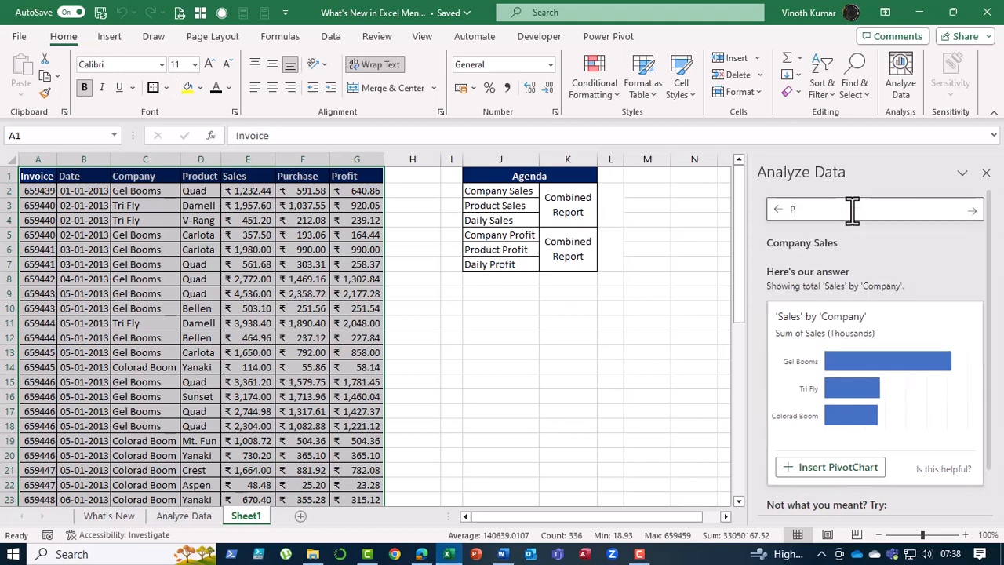
text(roduct Sales)
key(Return)
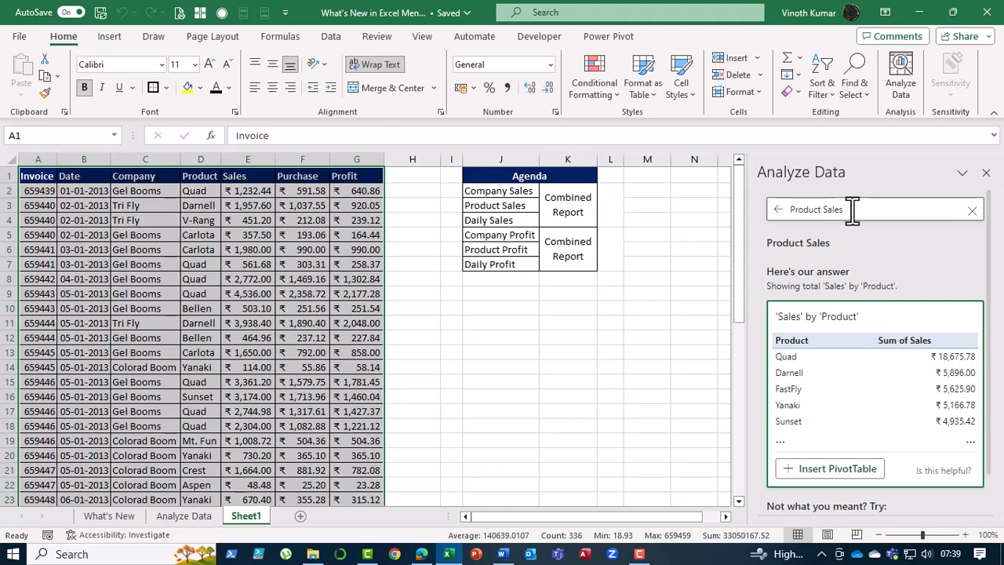
Ask Analyze Data for "Daily Sales" in place of the previous question.
click(852, 210)
key(ctrl+a)
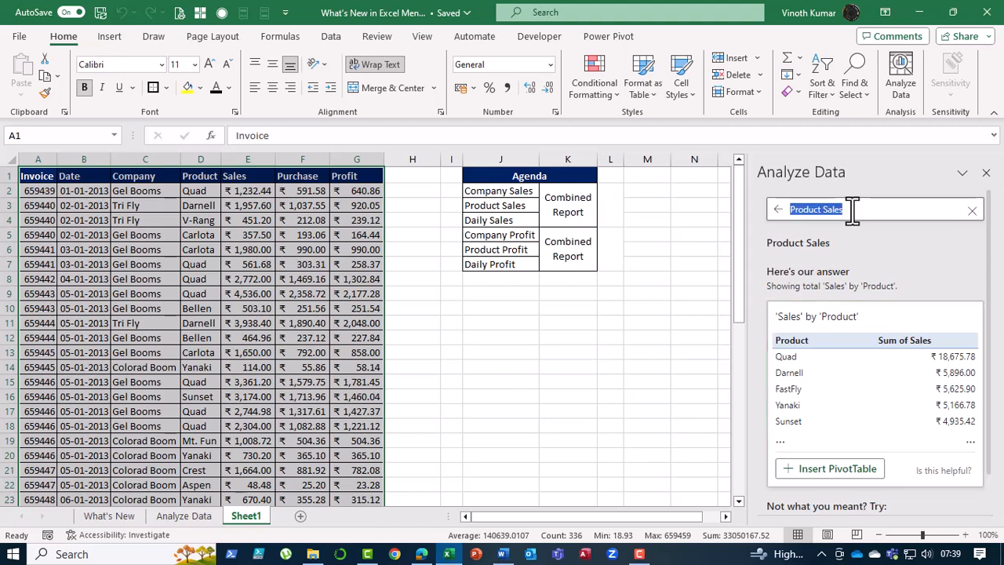
text(Daily Sales)
key(Return)
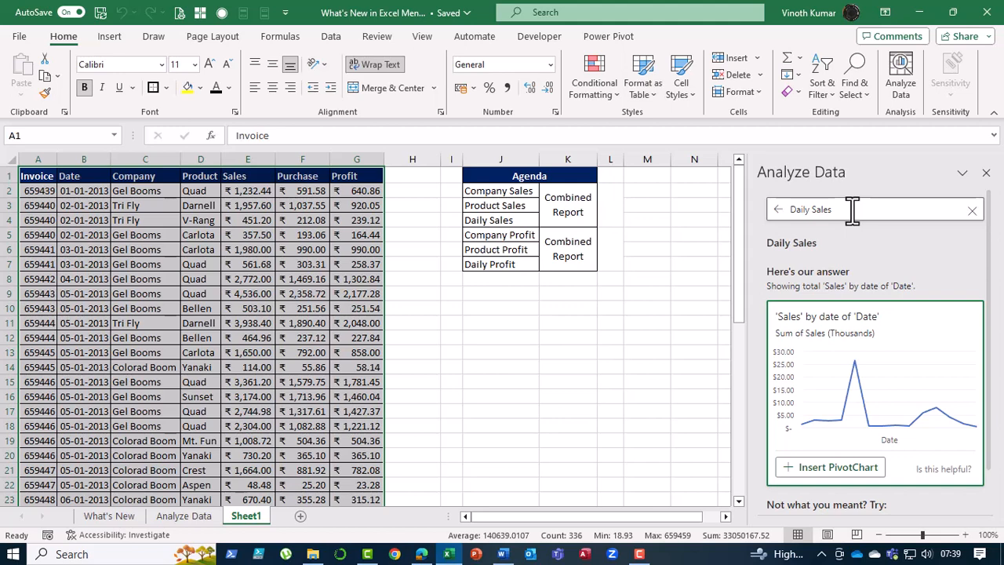
Change the Analyze Data question to "Daily Profit" and submit it.
key(BackSpace)
key(BackSpace)
key(BackSpace)
key(BackSpace)
key(BackSpace)
key(BackSpace)
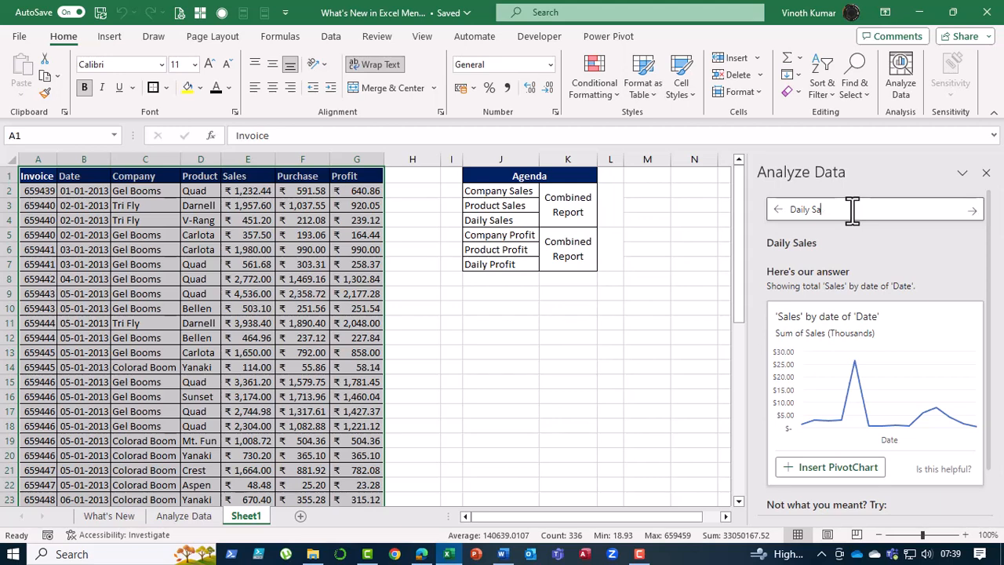
text(Profit)
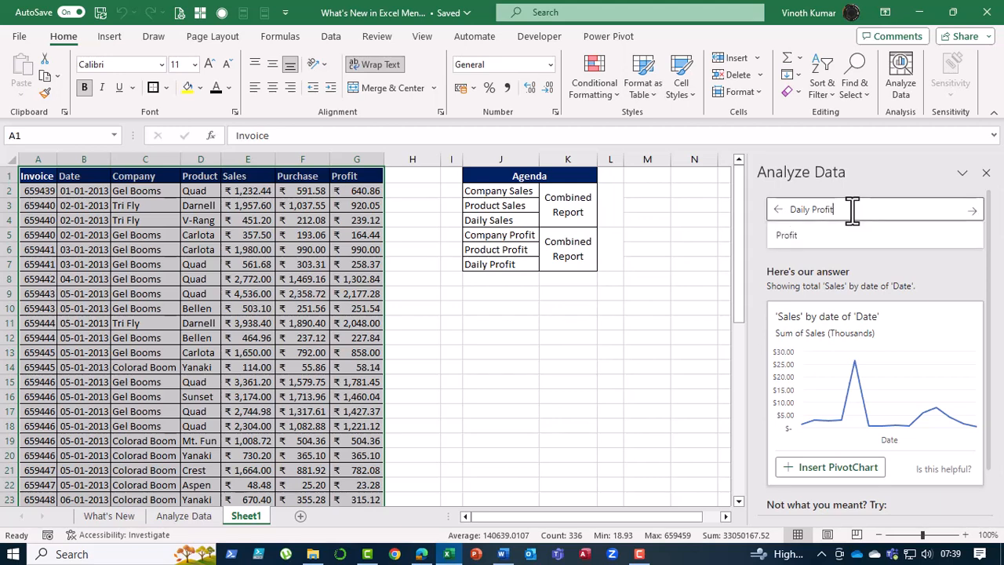
key(Return)
Ask Analyze Data for "Product Profit" and insert the answer as a PivotTable.
click(853, 210)
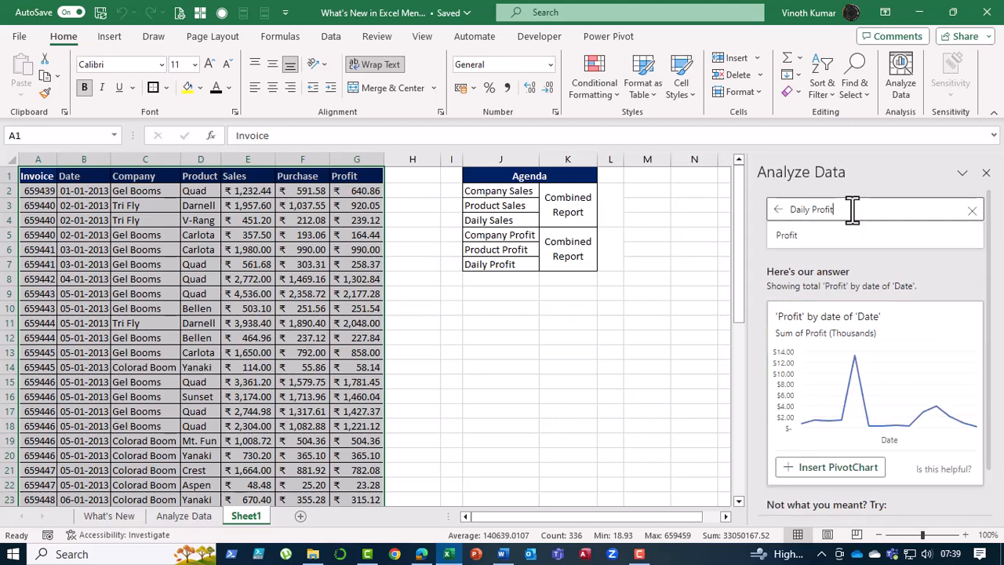
key(BackSpace)
key(BackSpace)
key(BackSpace)
key(BackSpace)
key(BackSpace)
key(BackSpace)
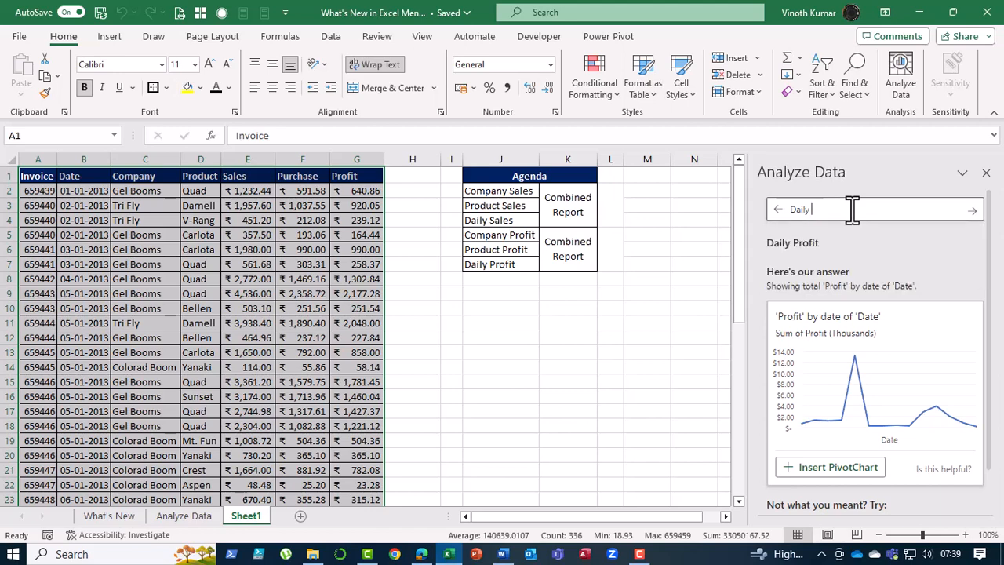
key(BackSpace)
key(BackSpace)
key(BackSpace)
key(BackSpace)
key(BackSpace)
text(Product)
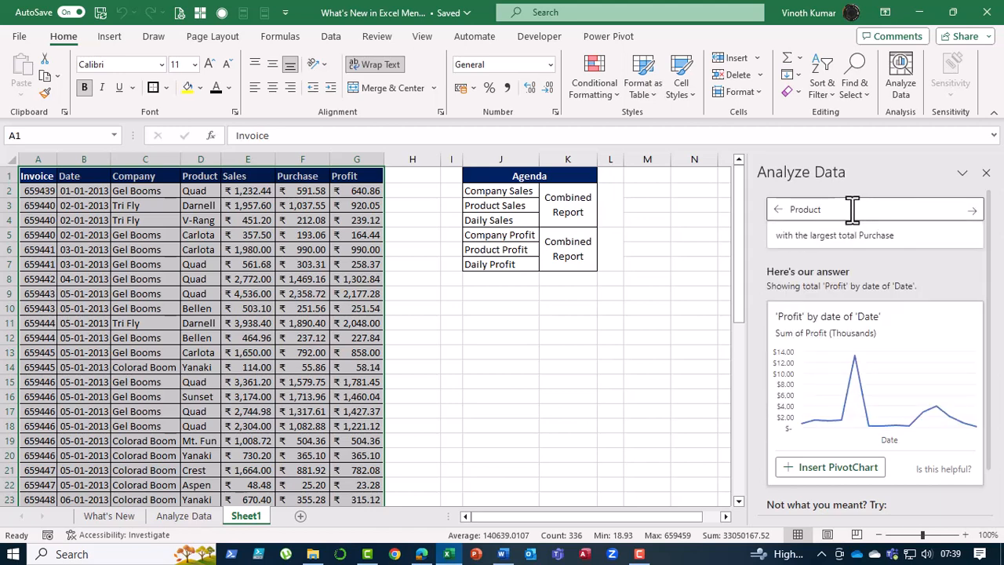
text( Profi)
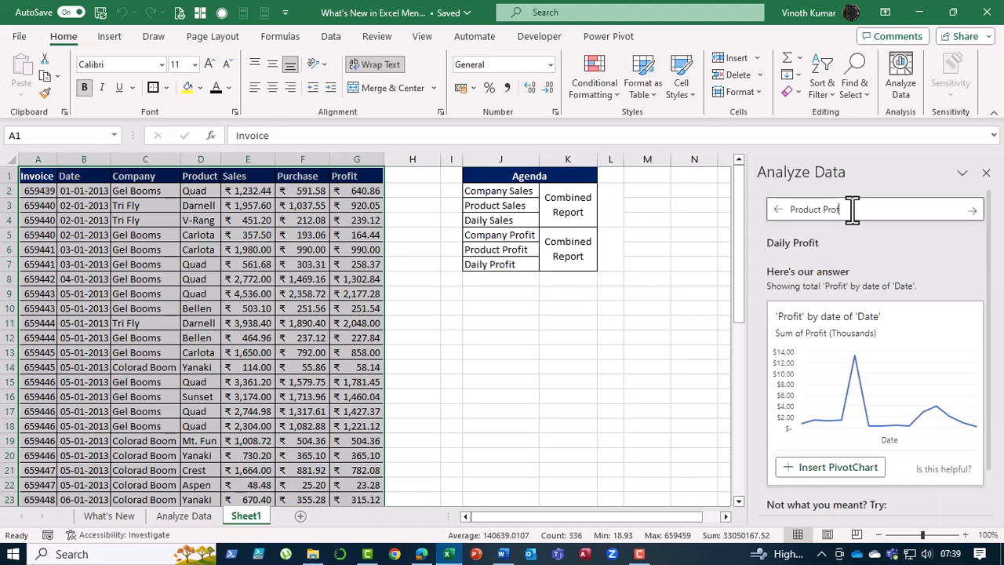
text(t)
key(Return)
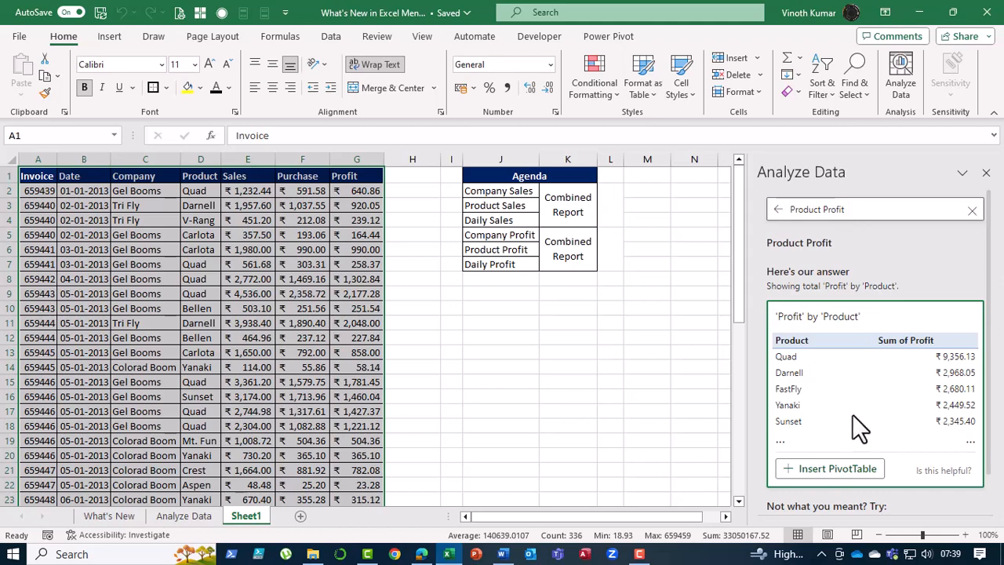
click(833, 471)
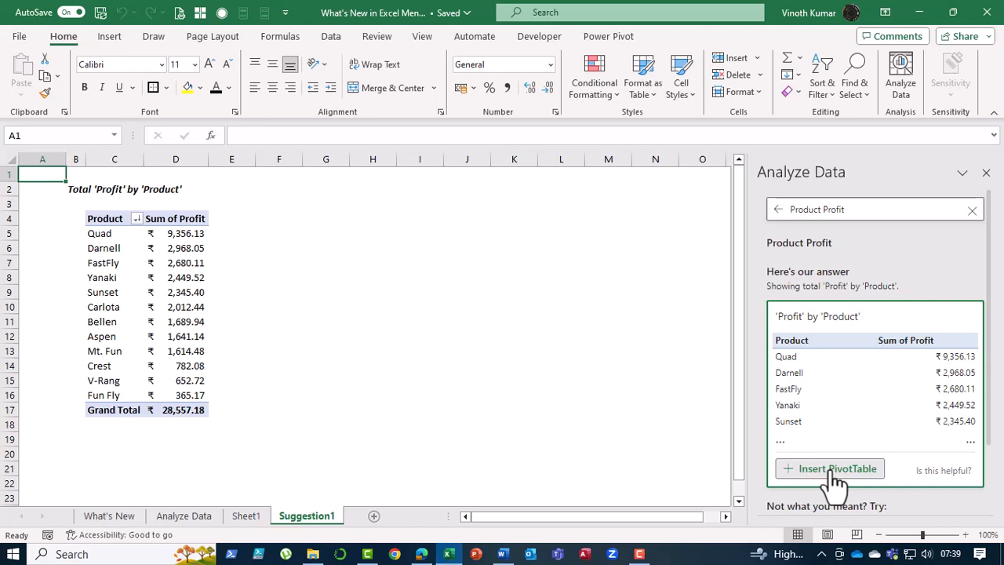
Change the Analyze Data question to "Company Profit", submit it, and insert the answer as a PivotChart.
click(863, 202)
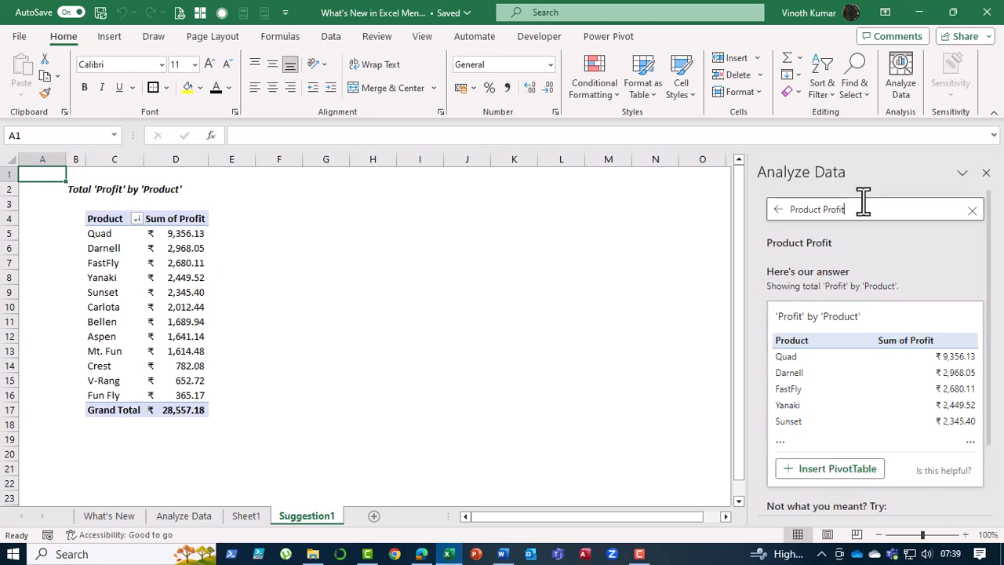
key(Home)
key(Delete)
key(Delete)
key(Delete)
key(Delete)
key(Delete)
key(Delete)
key(Delete)
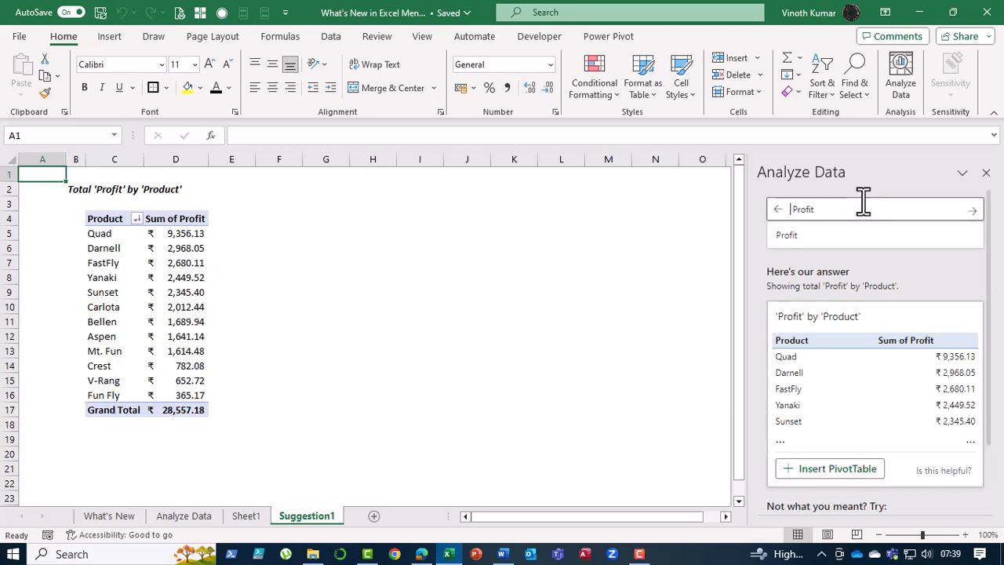
text(Company)
key(Return)
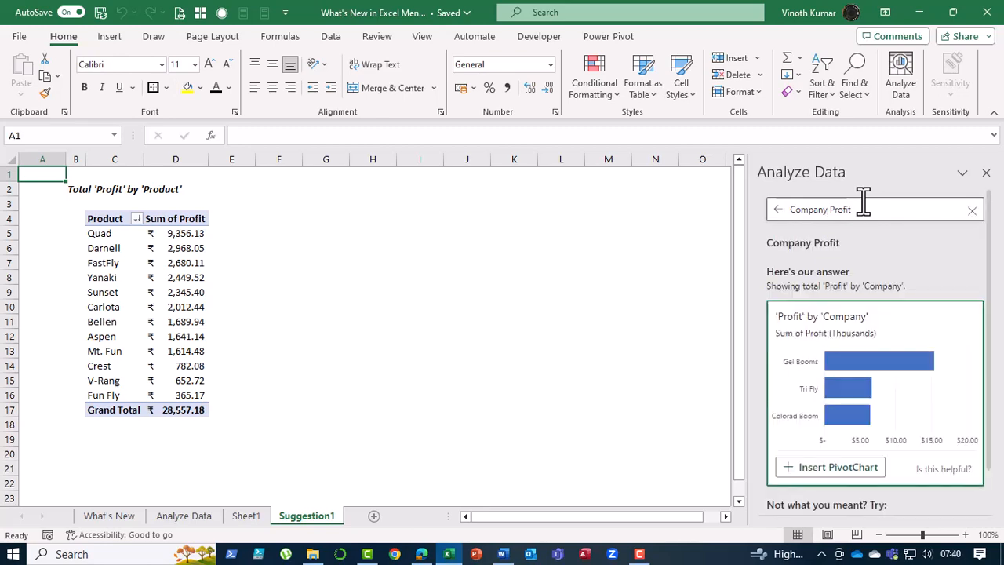
click(249, 517)
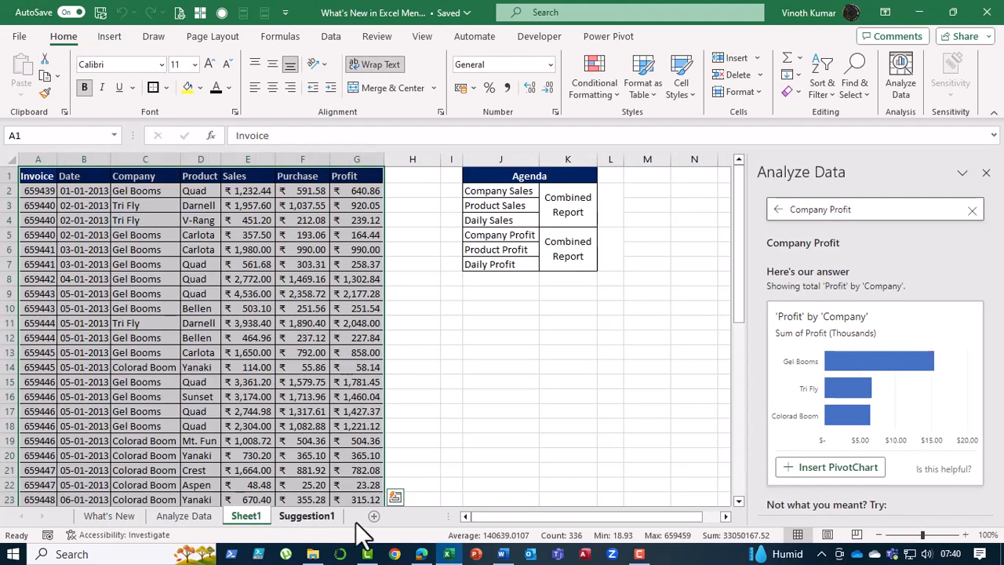
click(845, 474)
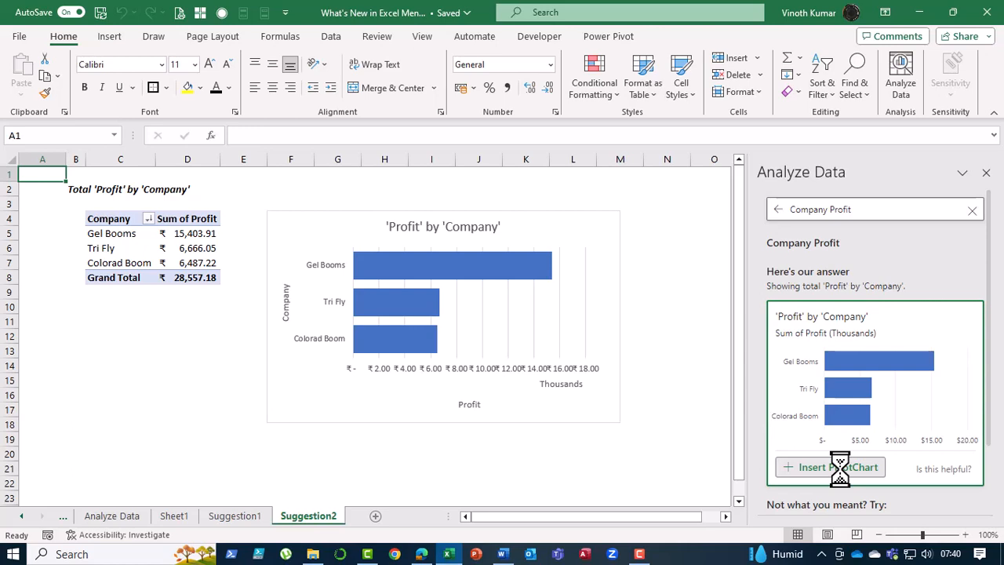
Return to the What's New sheet and close the Analyze Data pane.
click(118, 519)
click(21, 515)
click(106, 522)
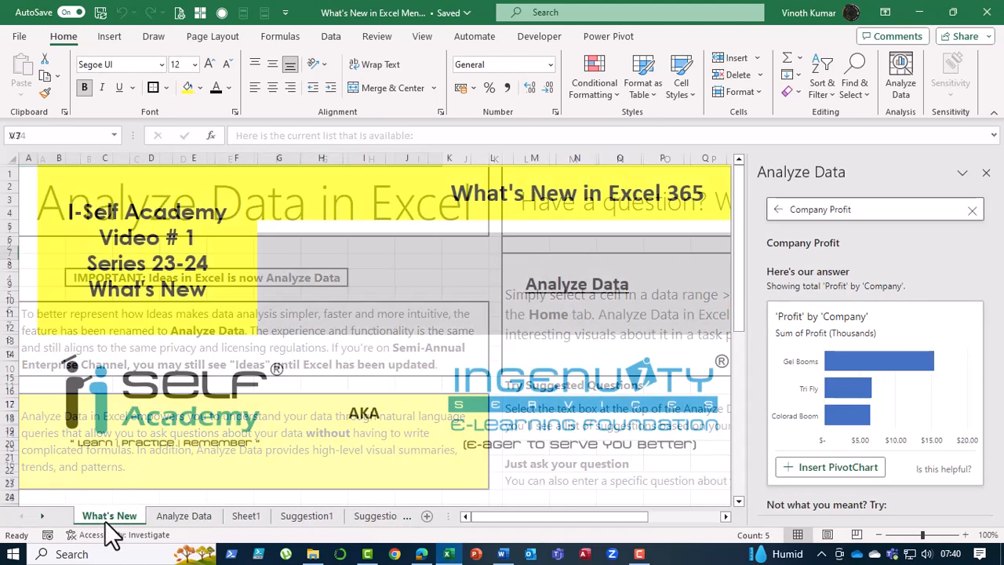
click(986, 172)
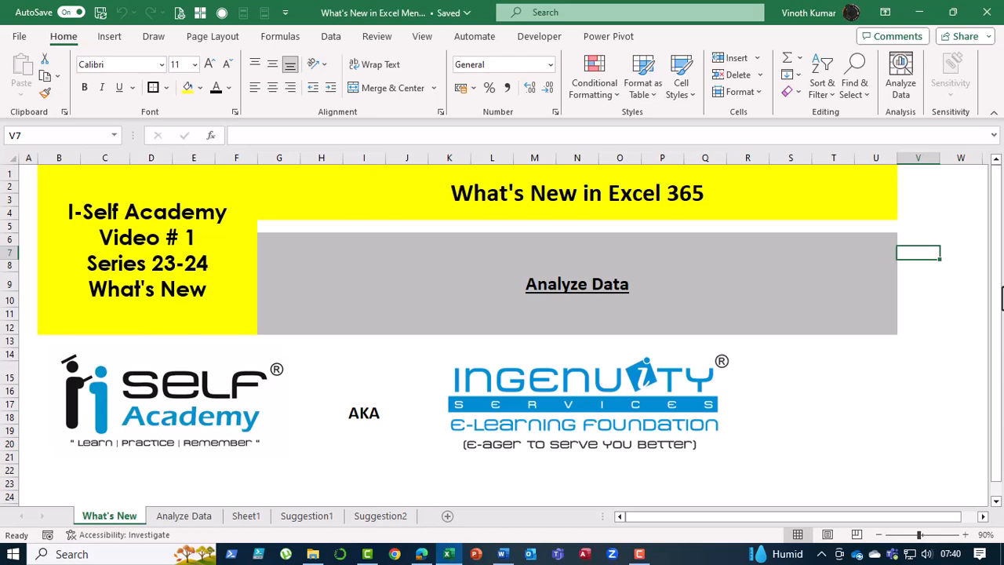
Compare the product and company profit reports on Suggestion1 and Suggestion2 with the source data and agenda on Sheet1.
click(320, 516)
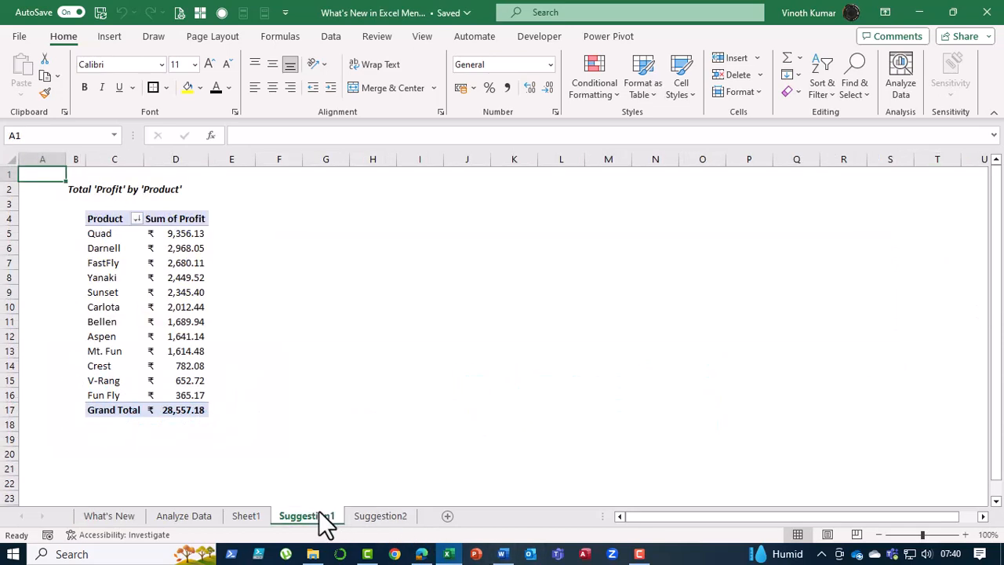
click(384, 522)
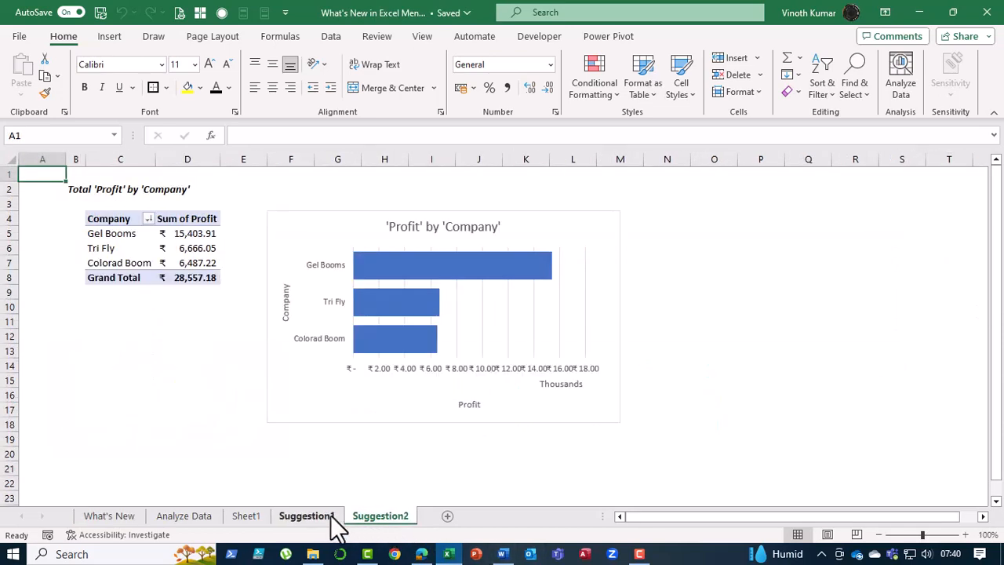
click(329, 523)
click(382, 522)
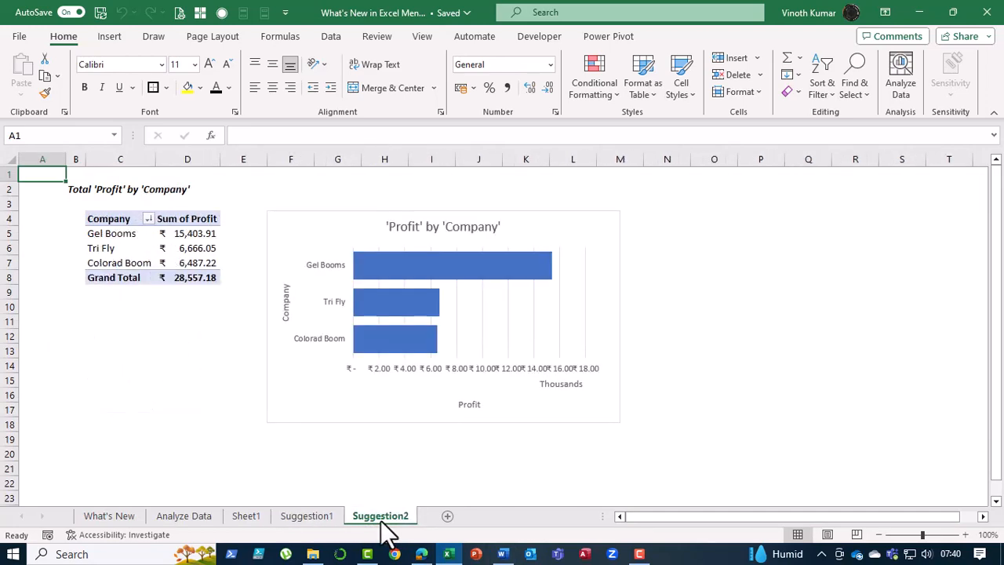
click(331, 522)
click(246, 518)
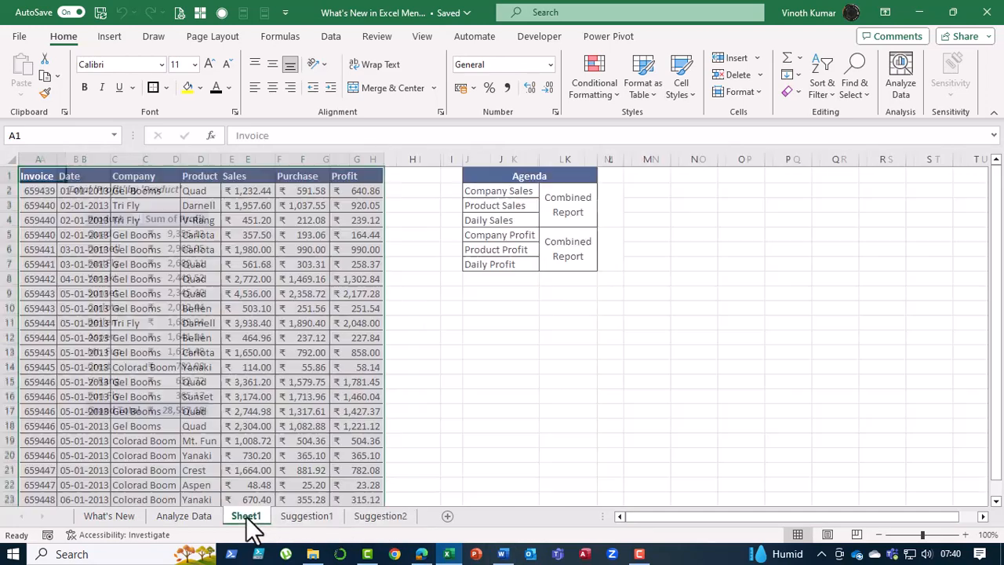
click(322, 519)
click(367, 524)
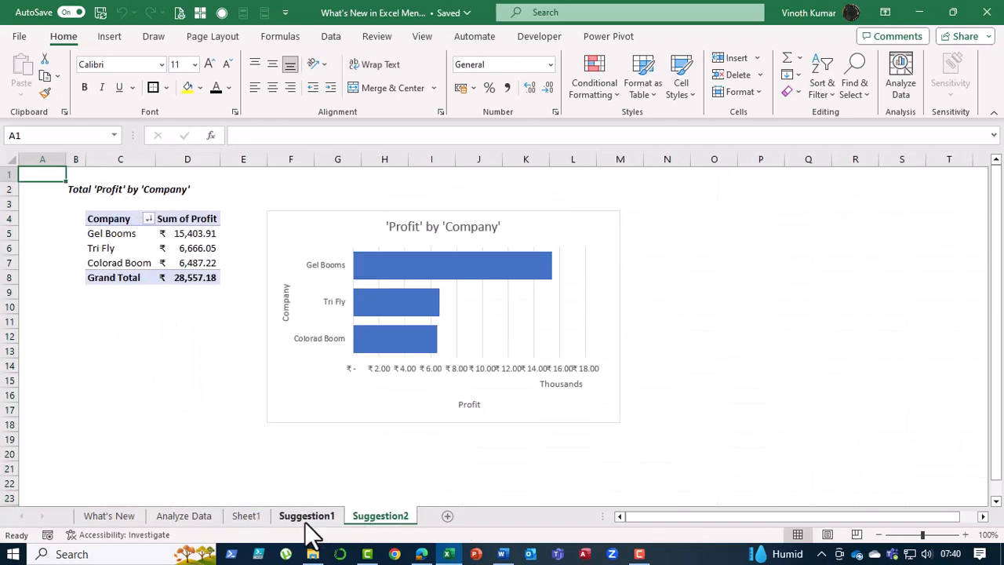
click(306, 519)
click(245, 520)
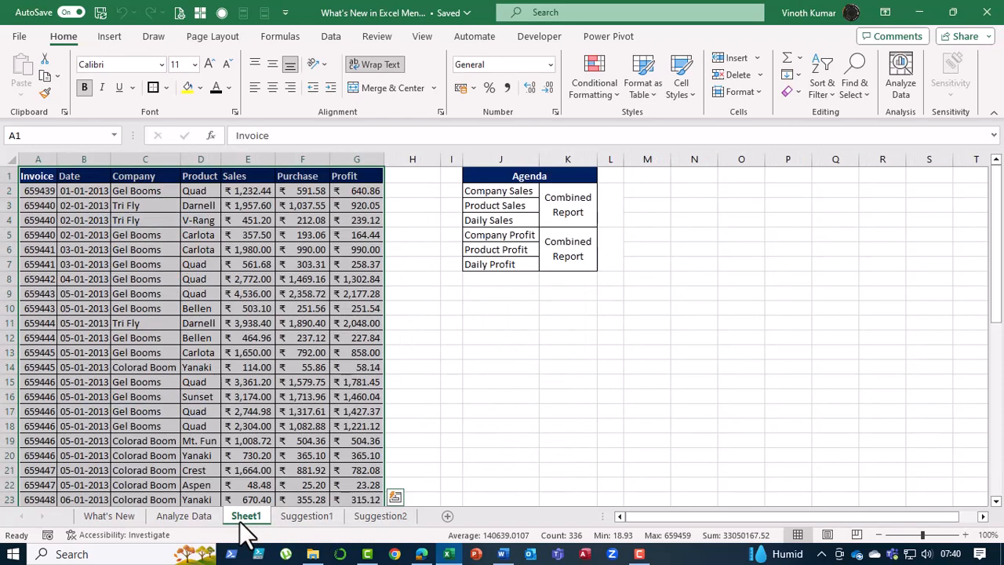
click(296, 522)
click(359, 522)
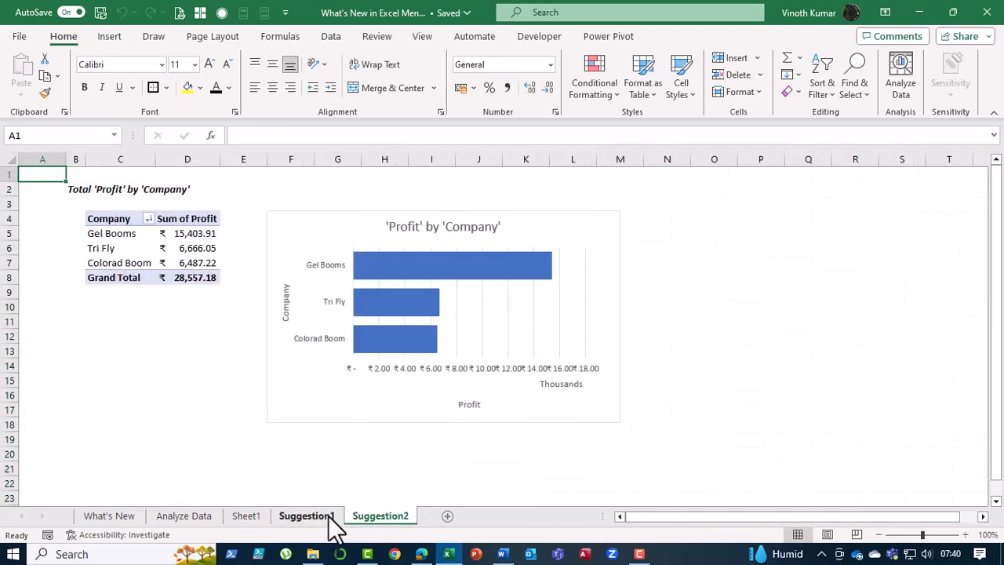
click(329, 519)
click(376, 519)
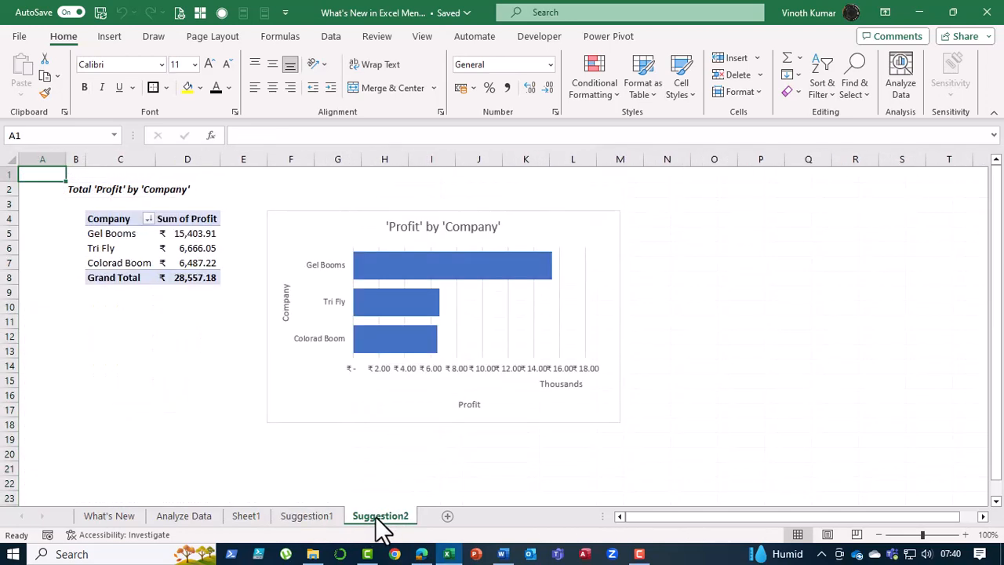
click(307, 519)
Review the notes on the Analyze Data sheet and both suggestion reports, ending on the What's New sheet.
click(205, 518)
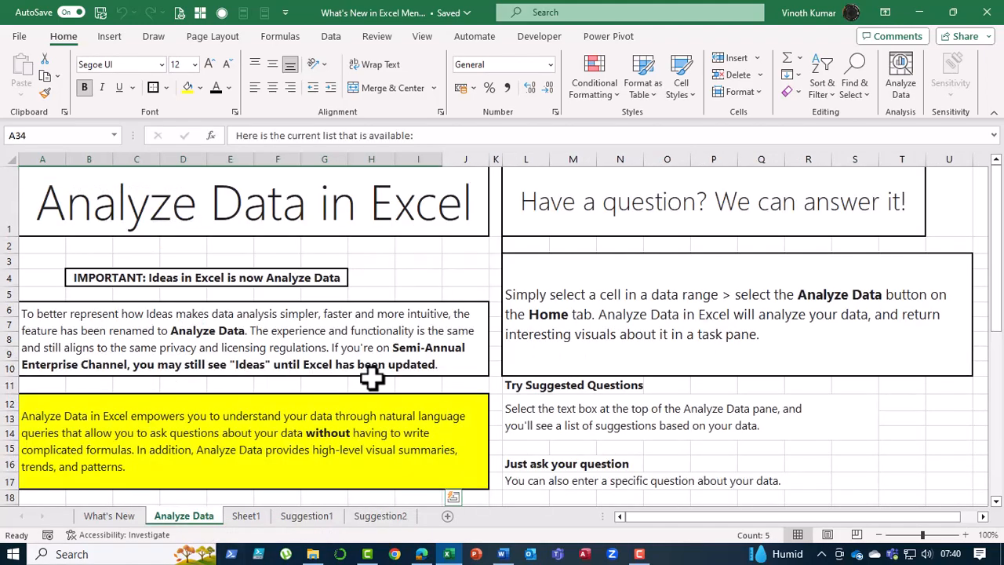
scroll(368, 376, down, 3)
scroll(373, 378, down, 4)
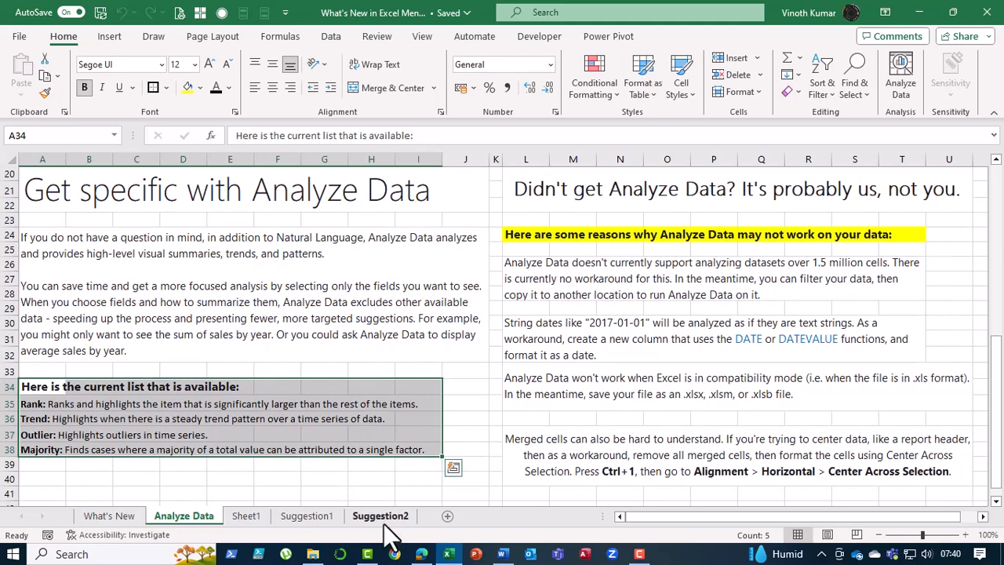
click(318, 518)
click(397, 522)
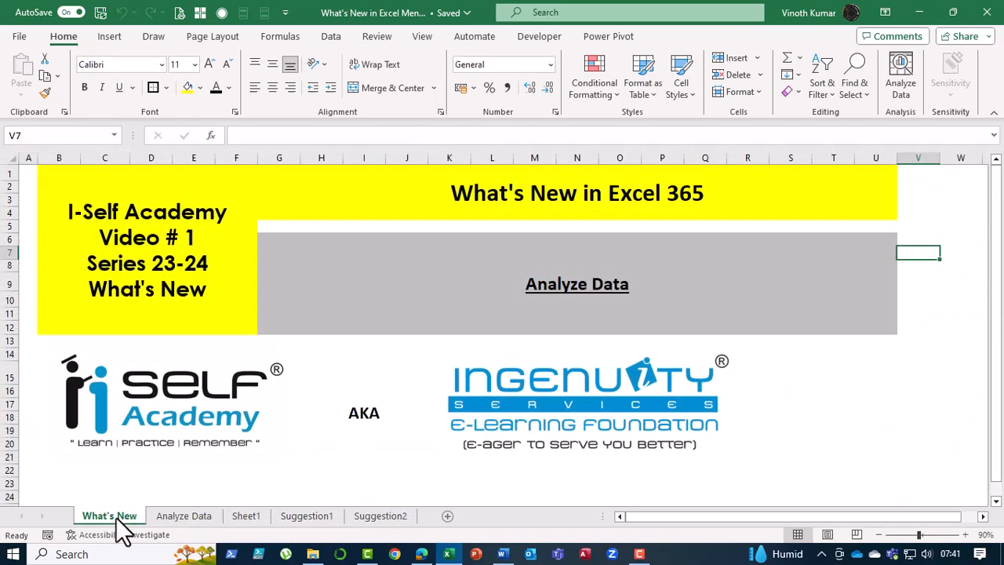
click(110, 517)
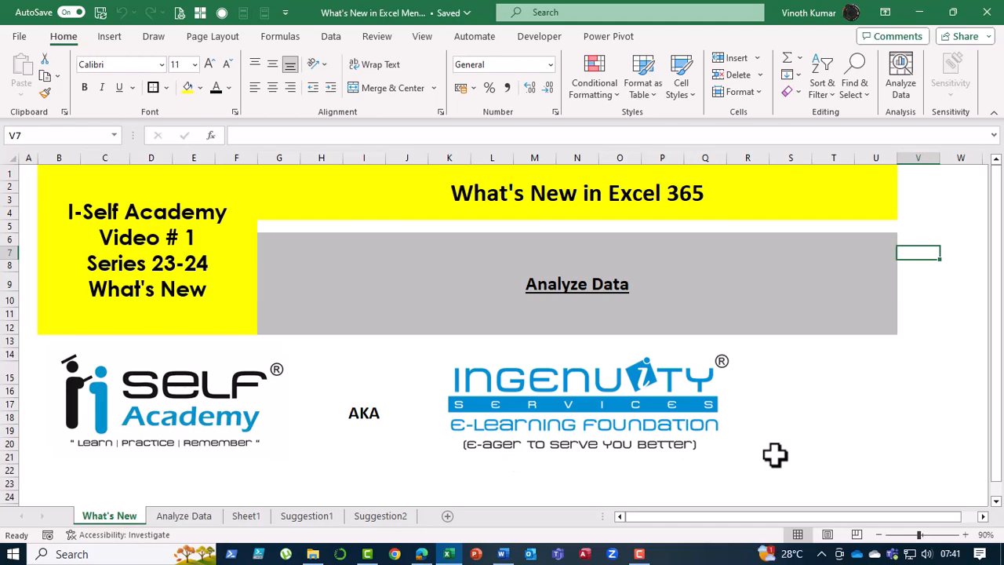
Recheck the list of available analyses at the end of the Analyze Data notes and return to the What's New sheet.
click(184, 517)
scroll(396, 449, down, 1)
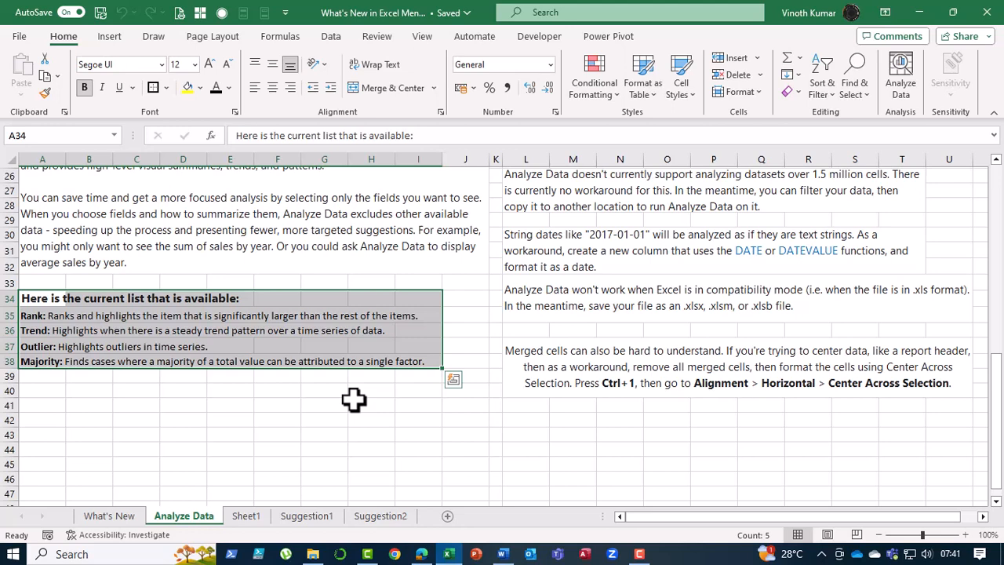
click(107, 519)
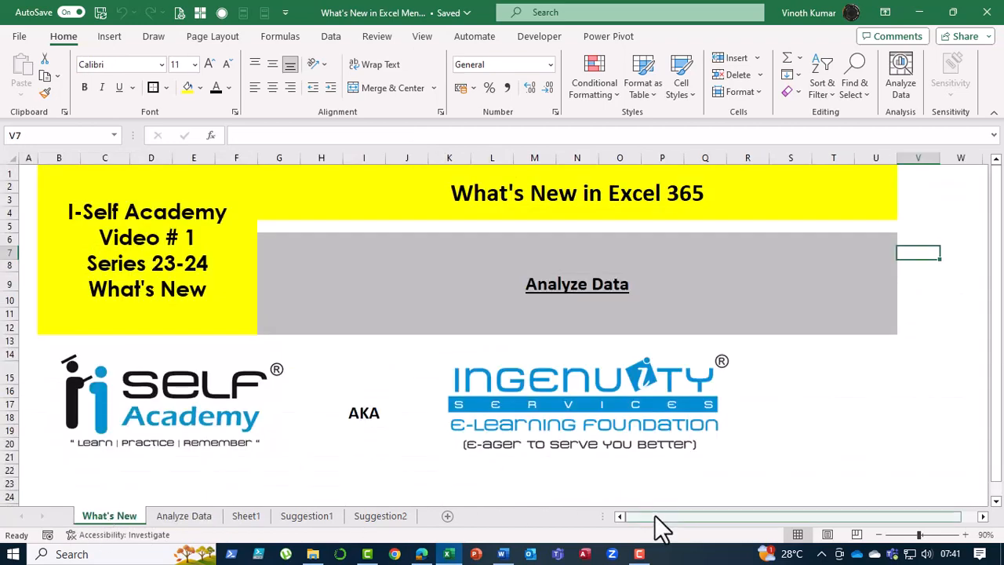